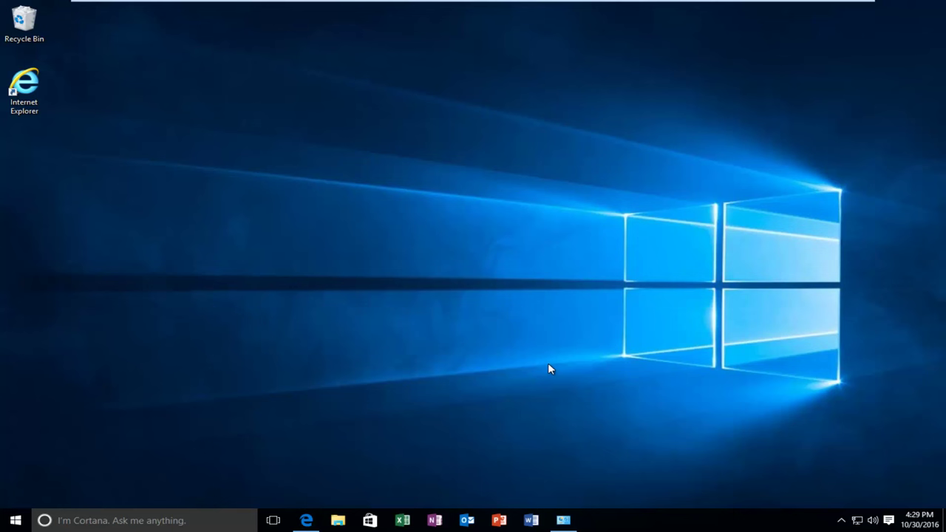
Step: Open Devices and Printers from a 'device' Start search and centre its window
click(14, 521)
text(d)
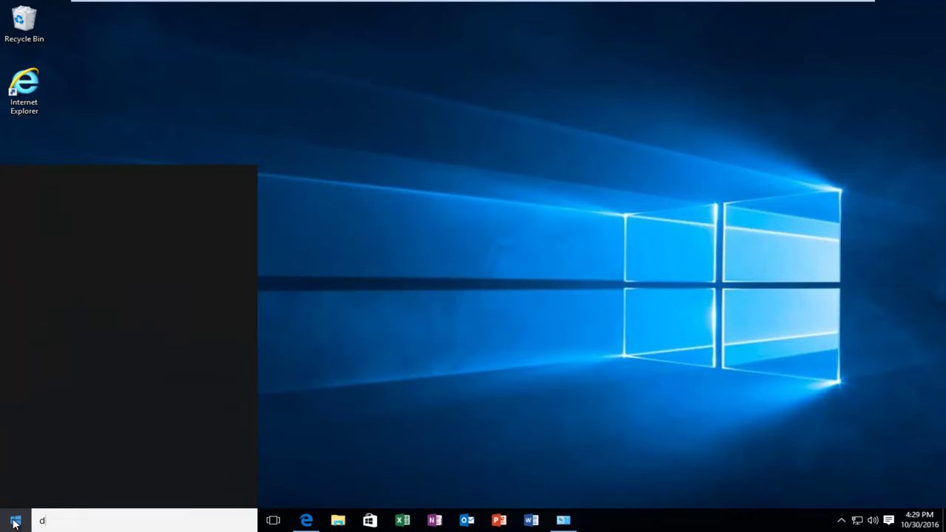
text(evice)
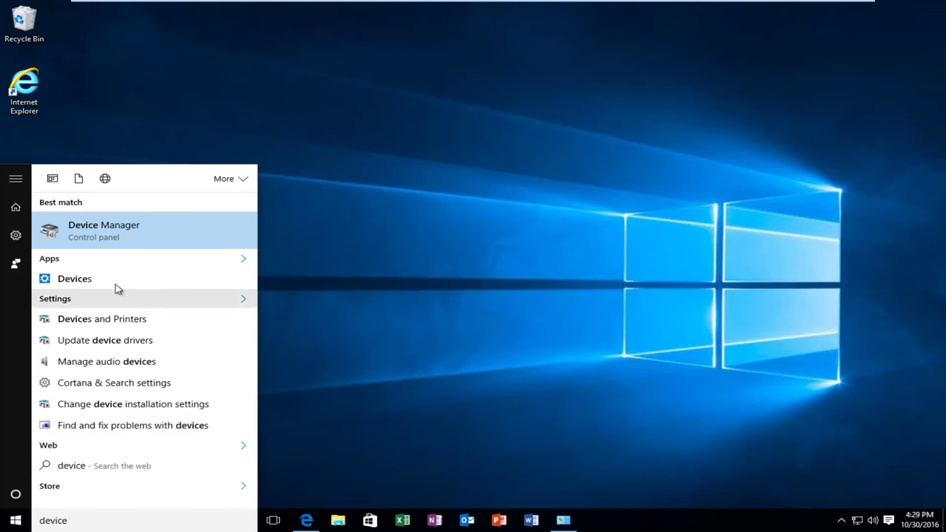
click(85, 322)
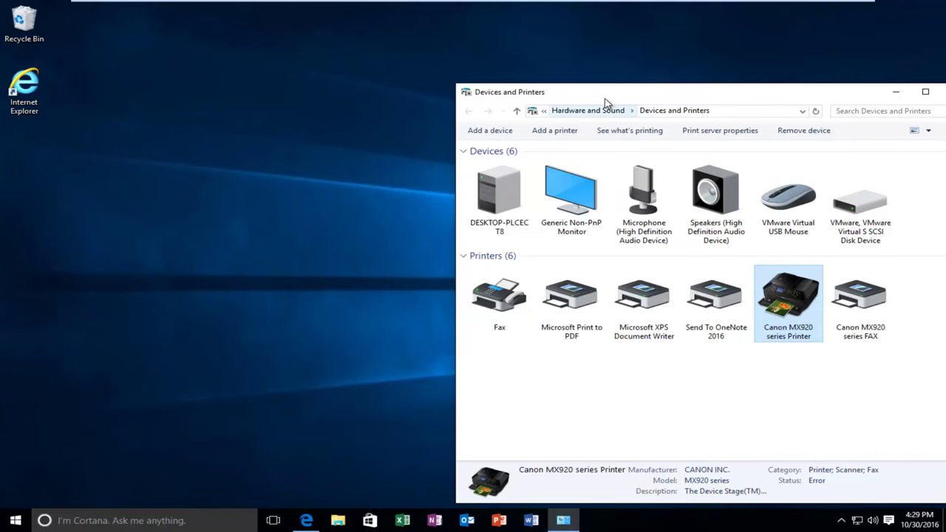
drag(606, 100, 398, 68)
Step: View the Canon MX920 series Printer queue with its two stuck documents, then close it
click(545, 356)
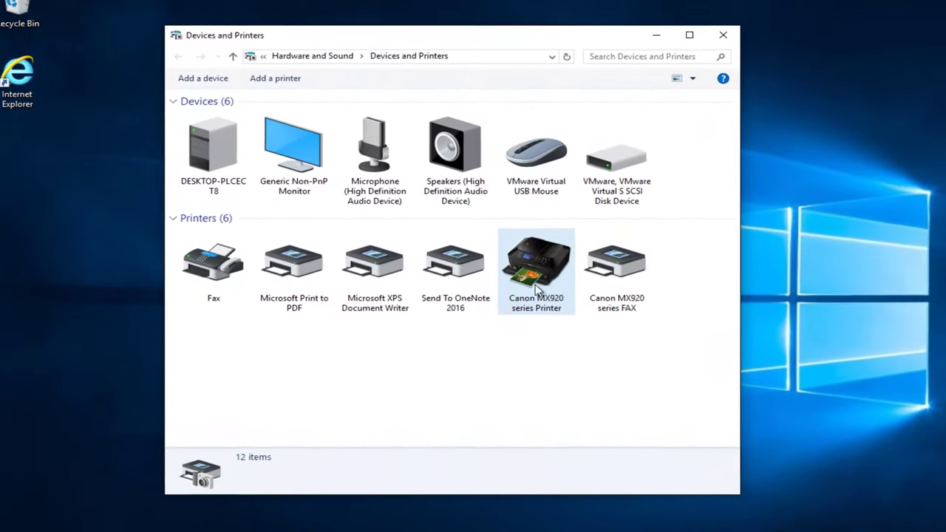
right_click(536, 279)
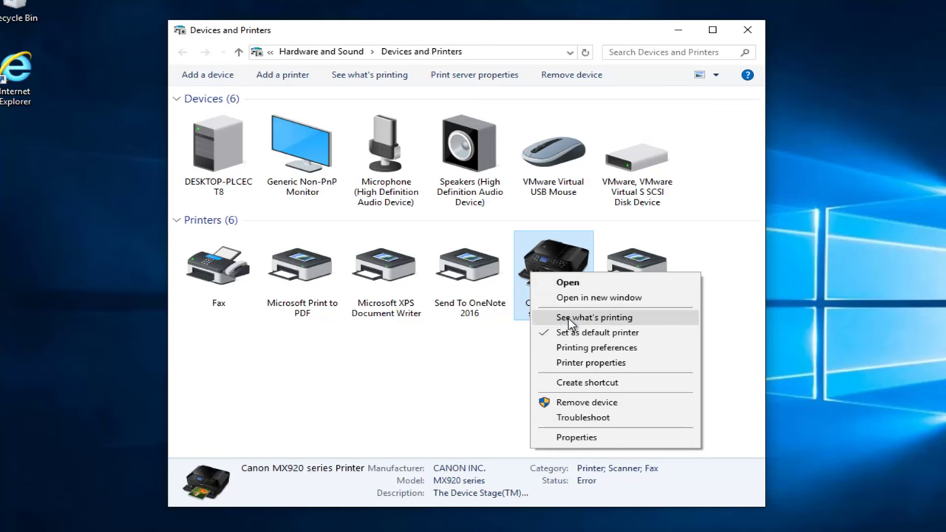
click(593, 317)
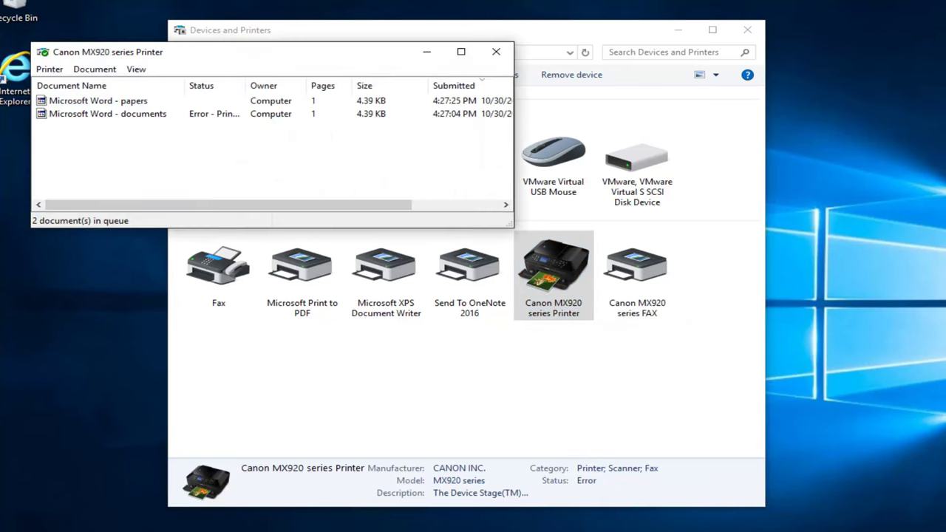
drag(246, 175, 215, 132)
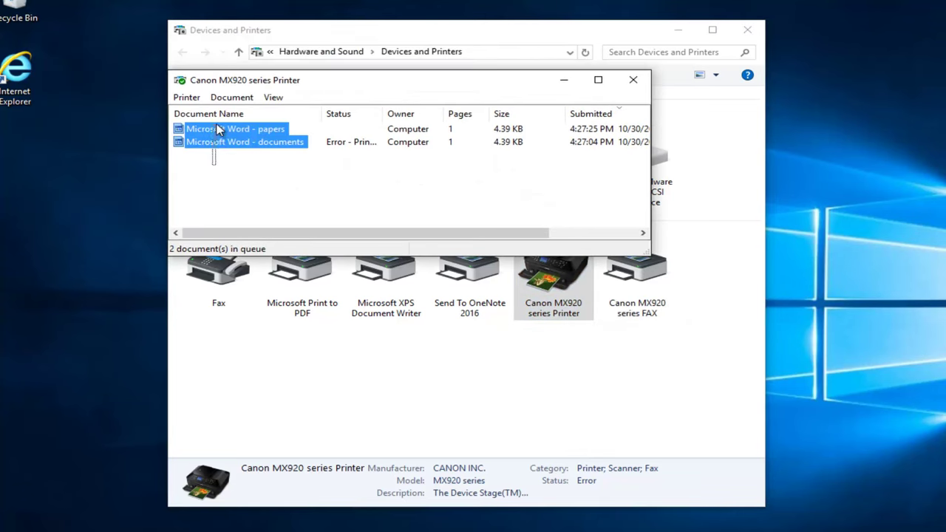
click(300, 191)
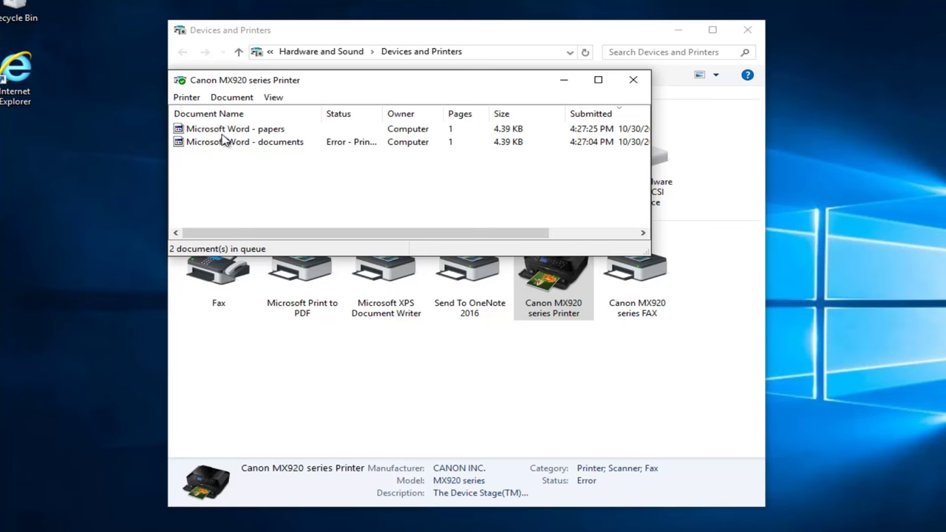
click(642, 81)
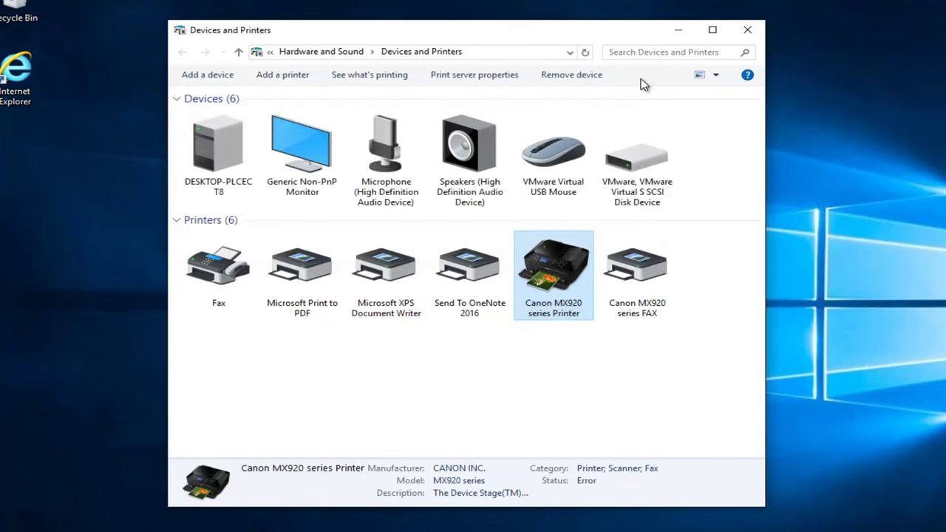
Step: Close Devices and Printers and launch the Services console from a 'services' Start search
click(747, 30)
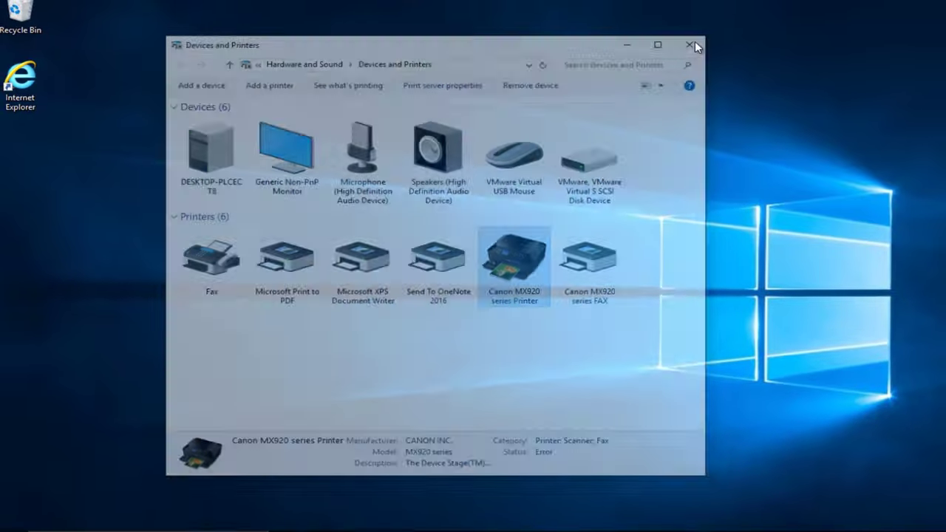
click(15, 520)
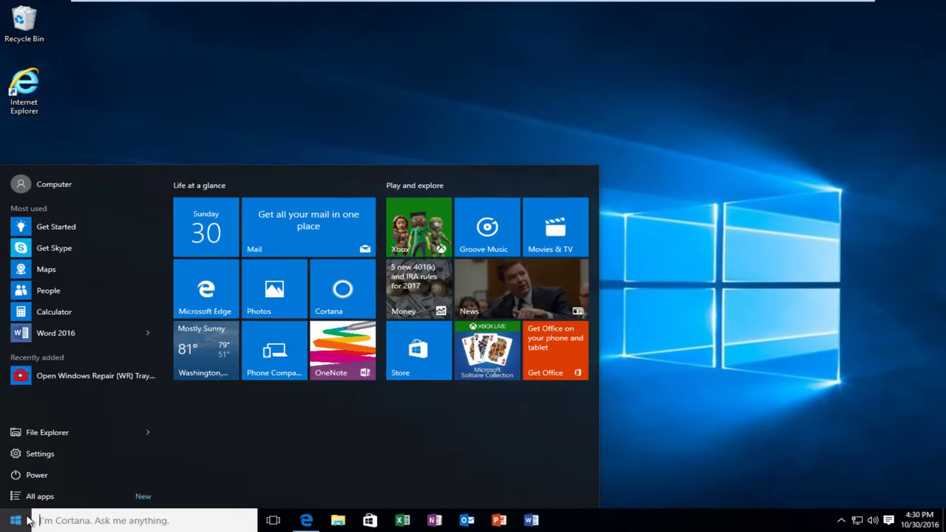
text(services)
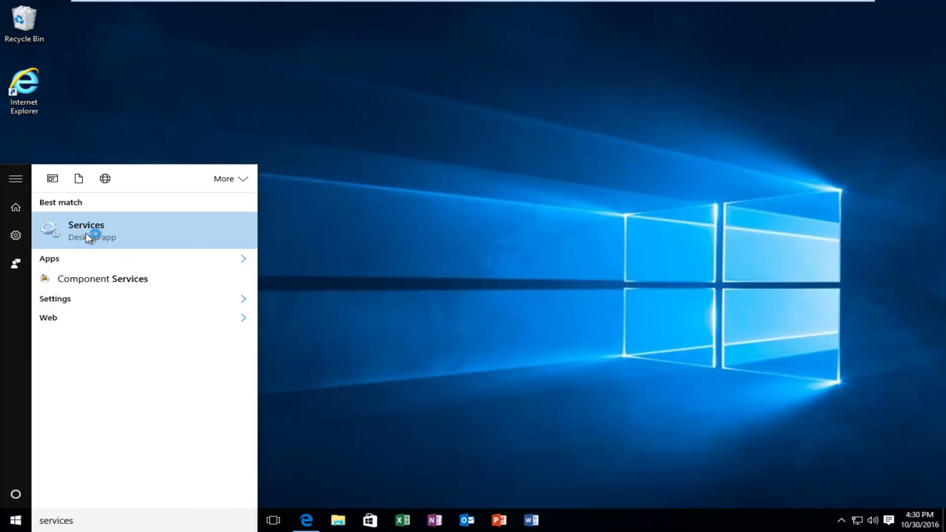
click(87, 234)
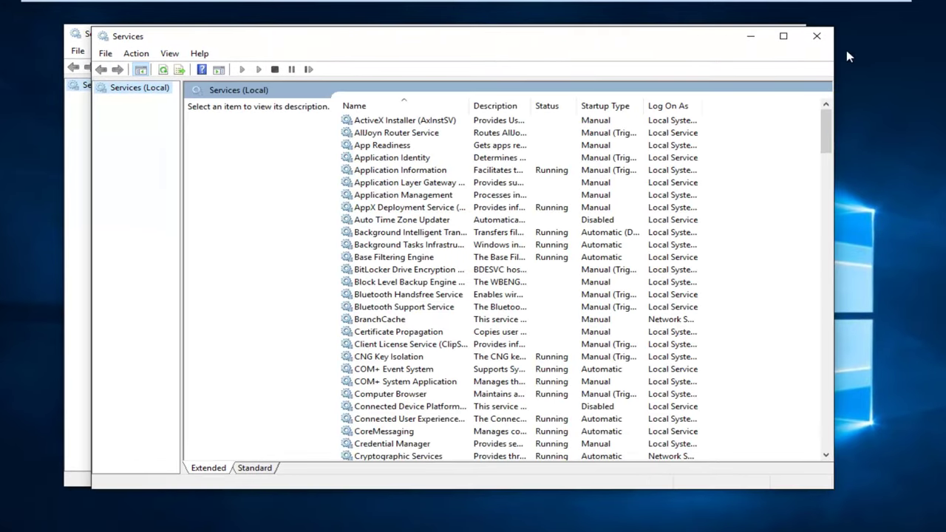
Step: Close the duplicate Services window and stop the Print Spooler service
click(816, 35)
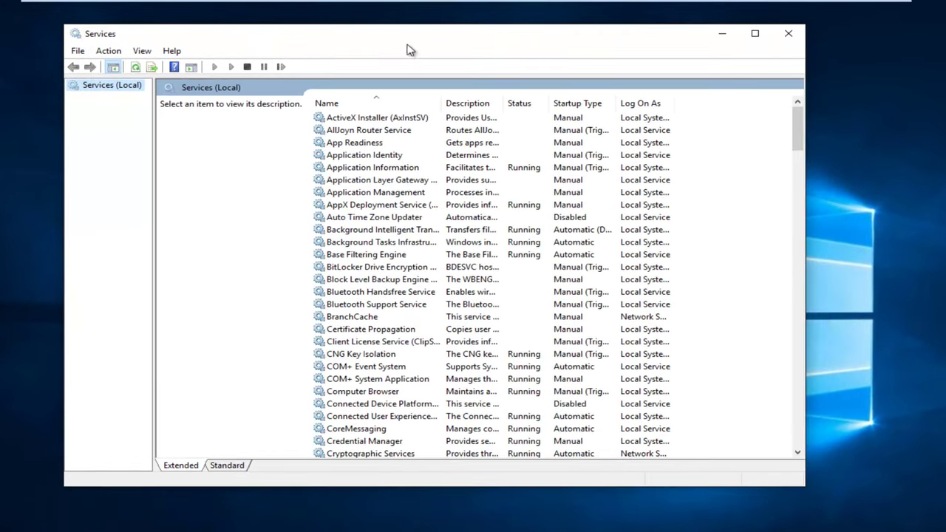
click(357, 267)
scroll(359, 347, down, 15)
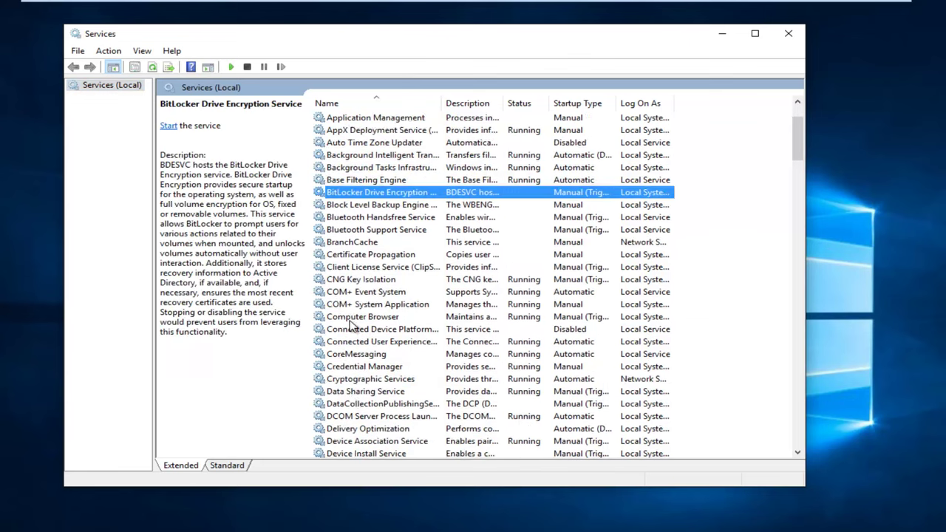
scroll(362, 403, down, 15)
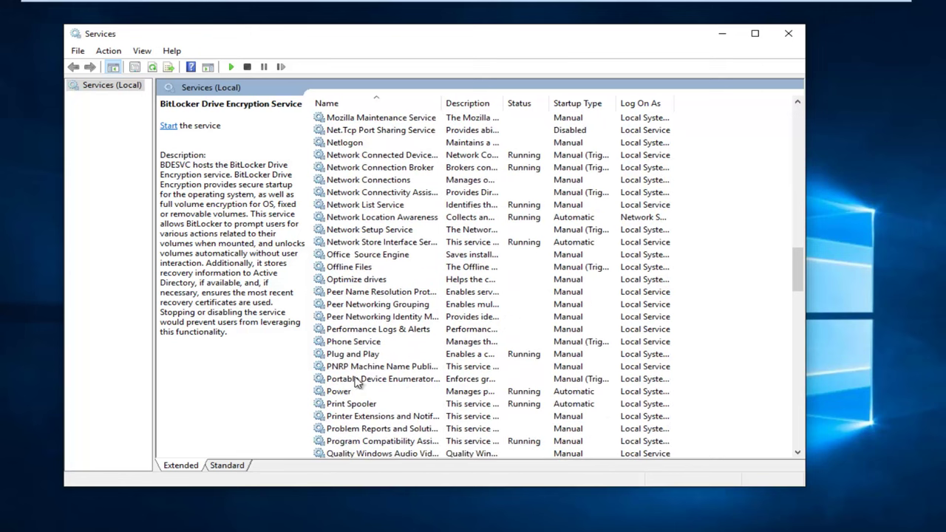
click(339, 406)
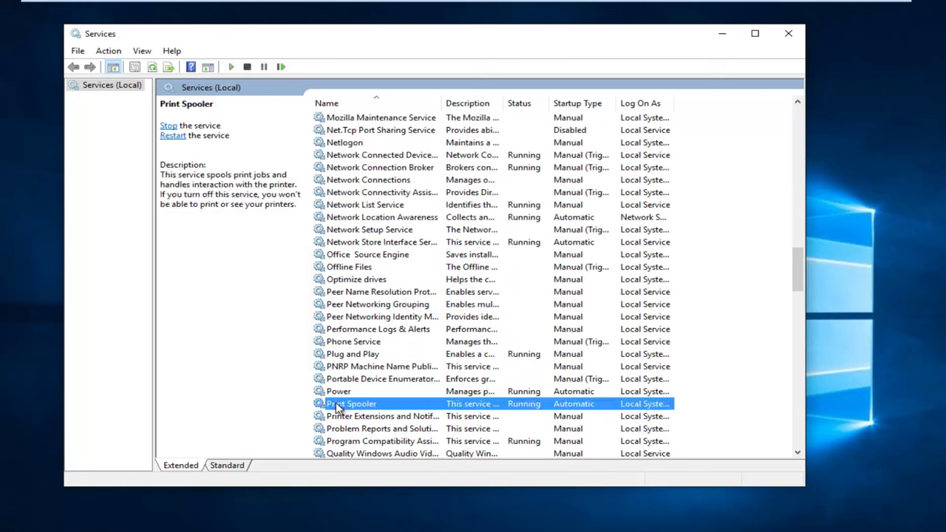
right_click(338, 407)
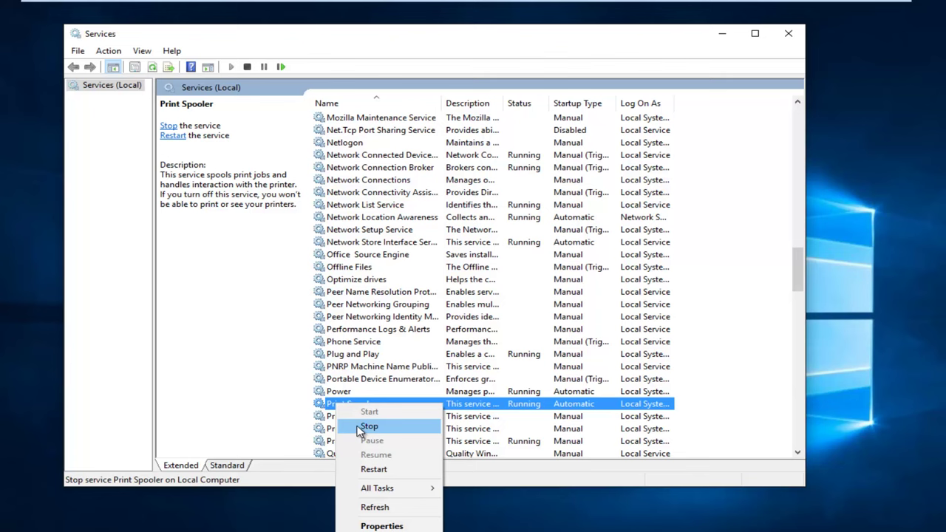
click(368, 427)
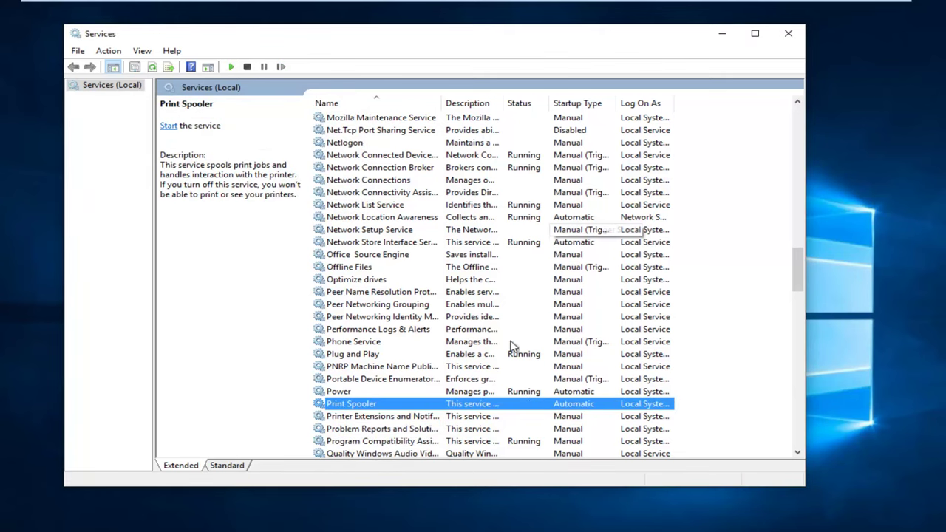
Step: Close Services, then apply 'Show hidden files, folders, and drives' in File Explorer Options
click(786, 35)
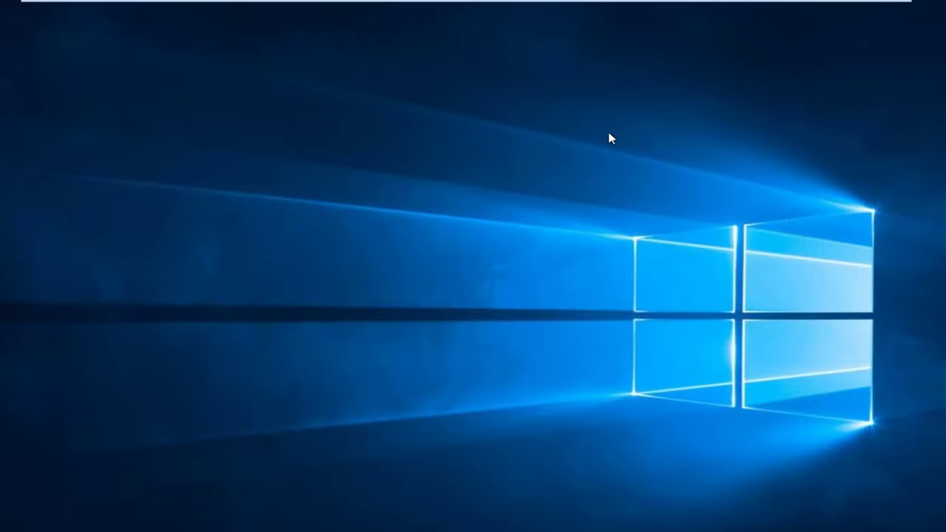
click(9, 521)
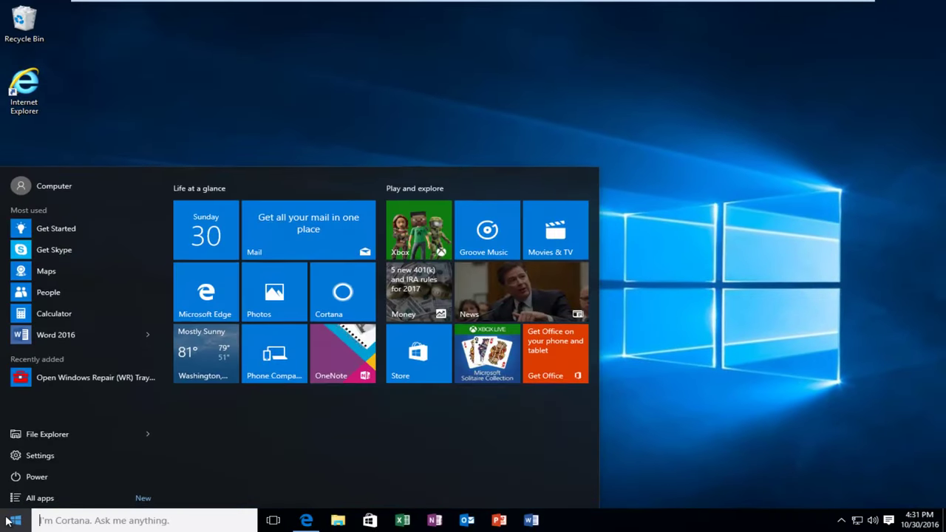
text(hidden files)
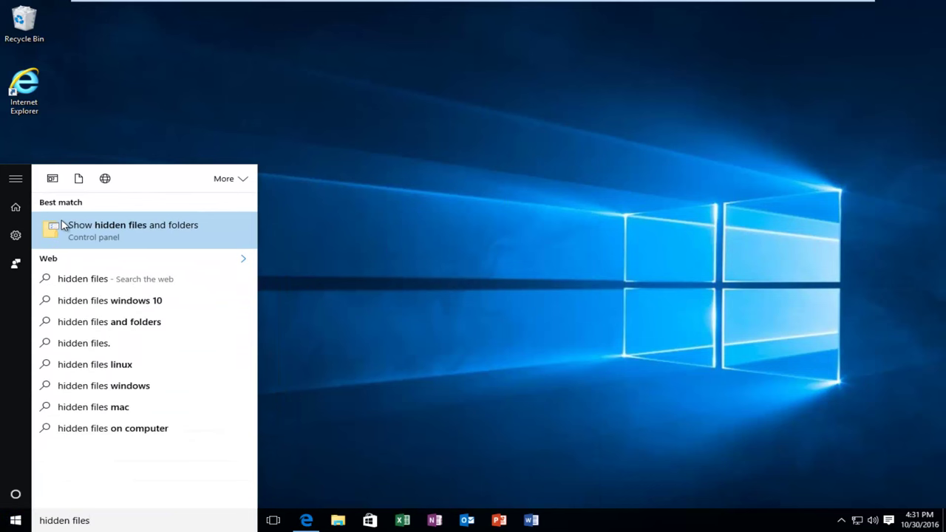
click(119, 230)
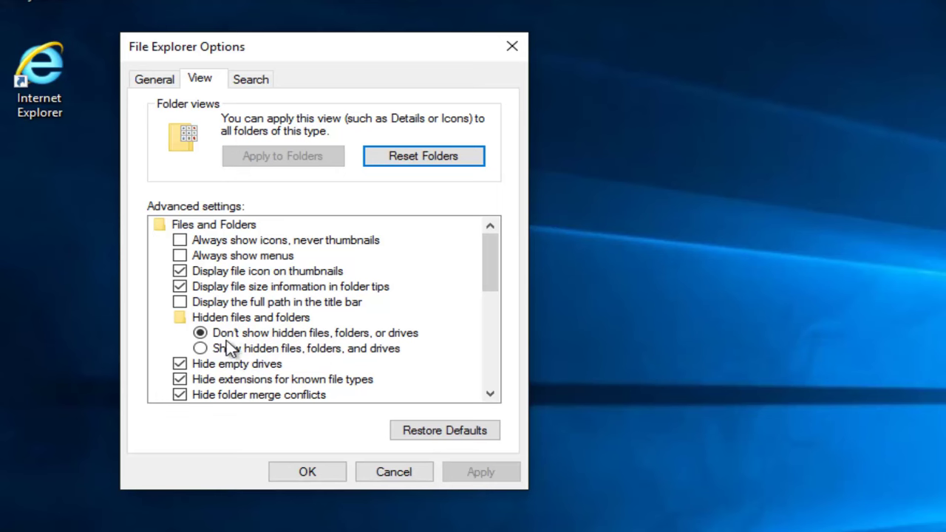
click(200, 348)
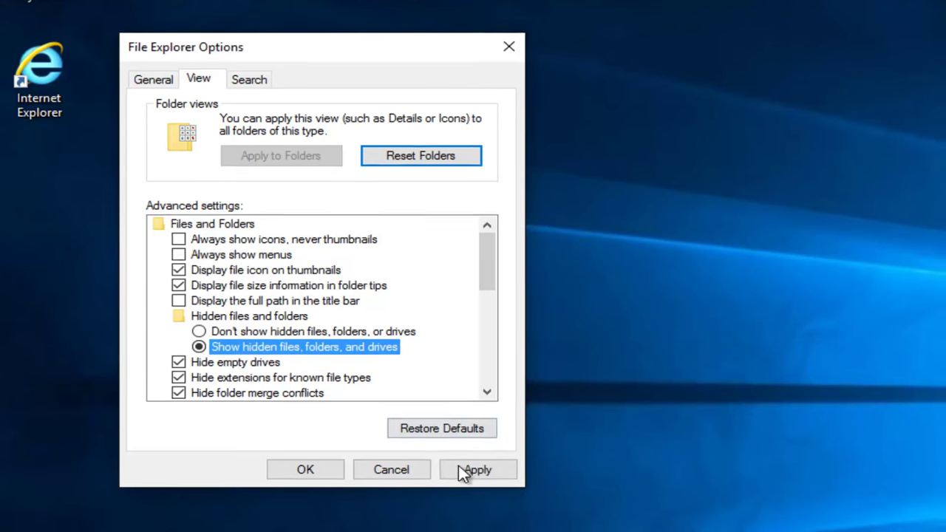
click(464, 471)
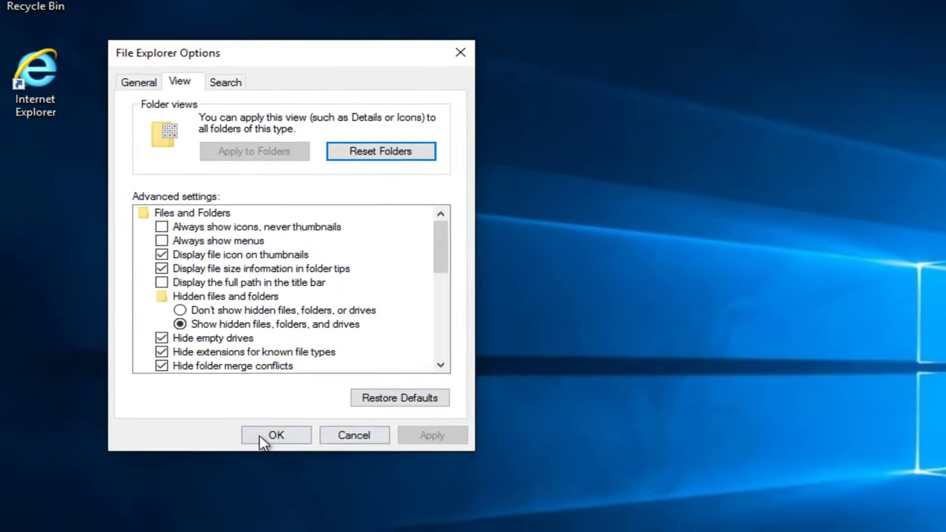
click(264, 437)
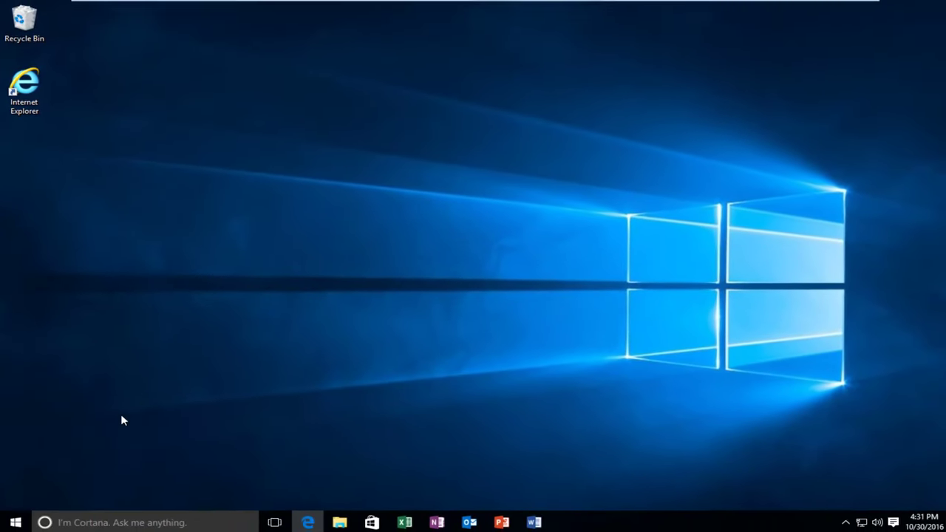
Step: Launch File Explorer at Quick access from a 'file explorer' Start search
click(15, 520)
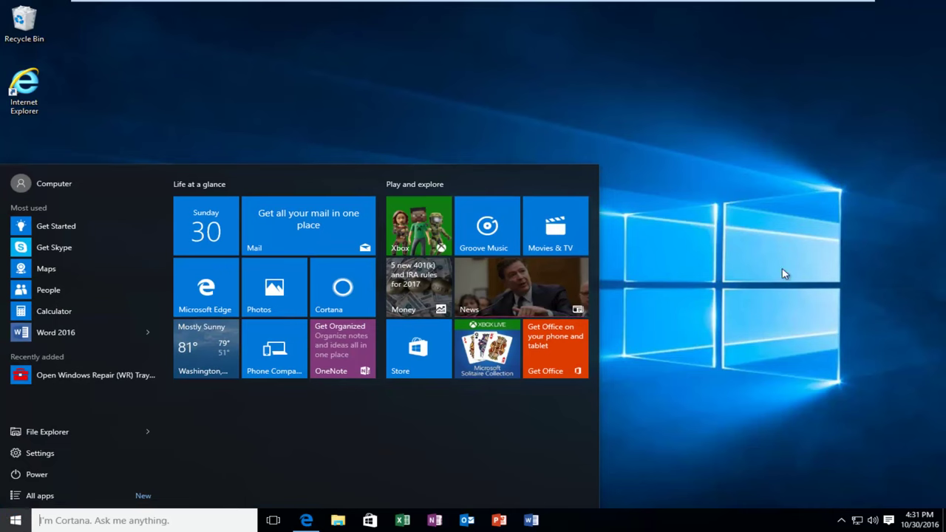
click(781, 268)
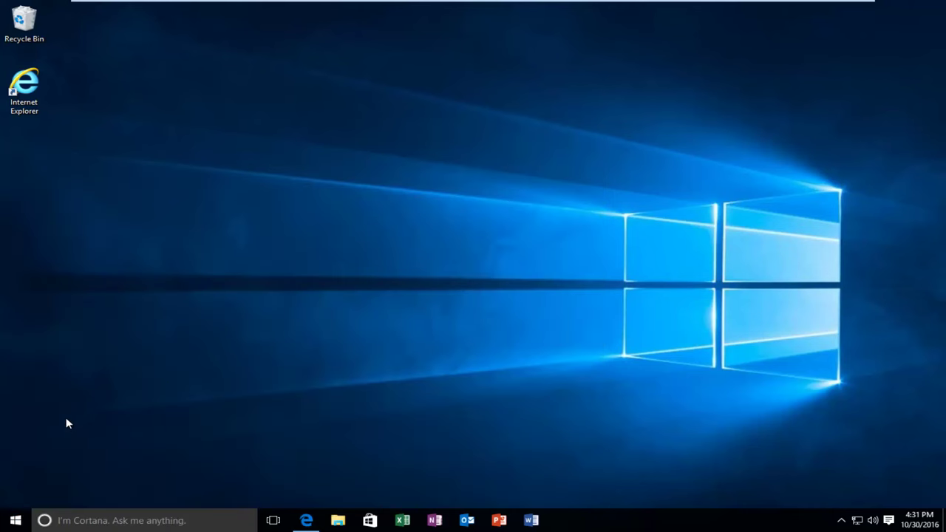
click(16, 520)
text(file e)
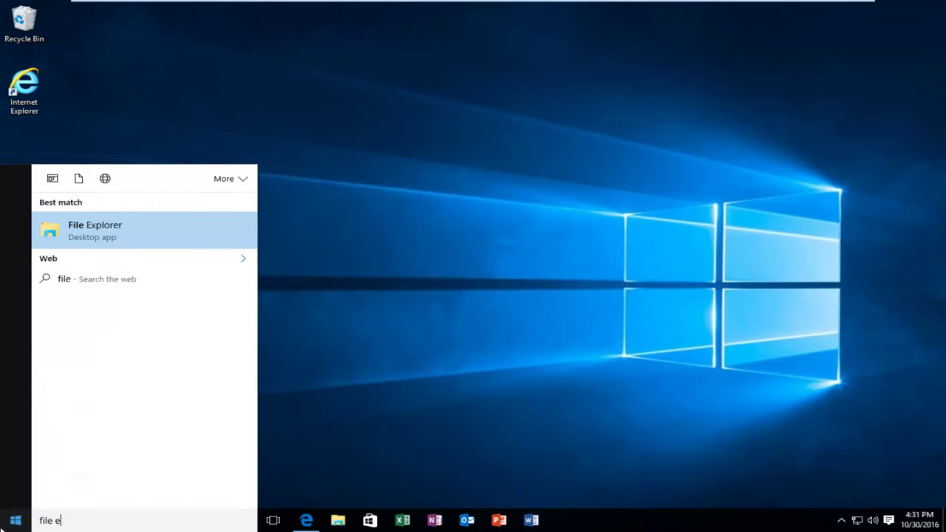
text(xplorer)
click(134, 235)
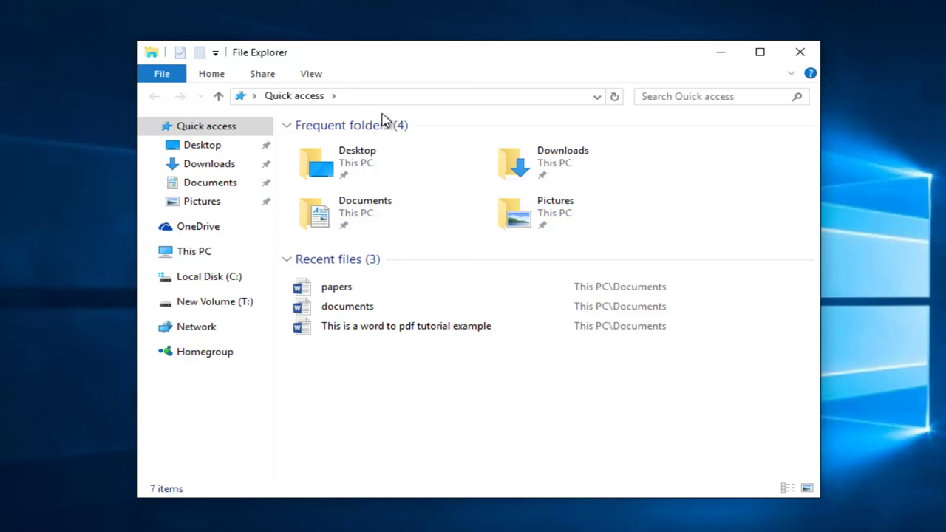
Step: Browse from Local Disk (C:) through Windows and System32 into the spool folder
click(199, 286)
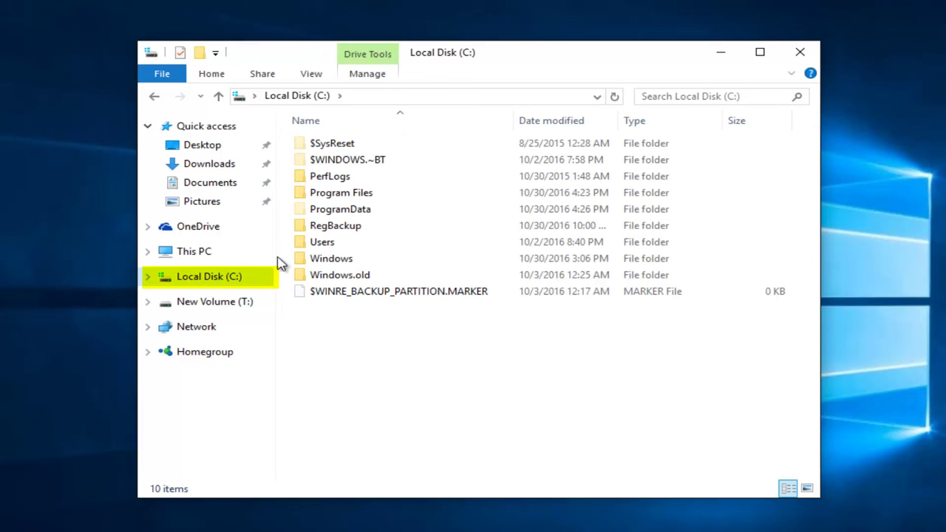
double_click(325, 260)
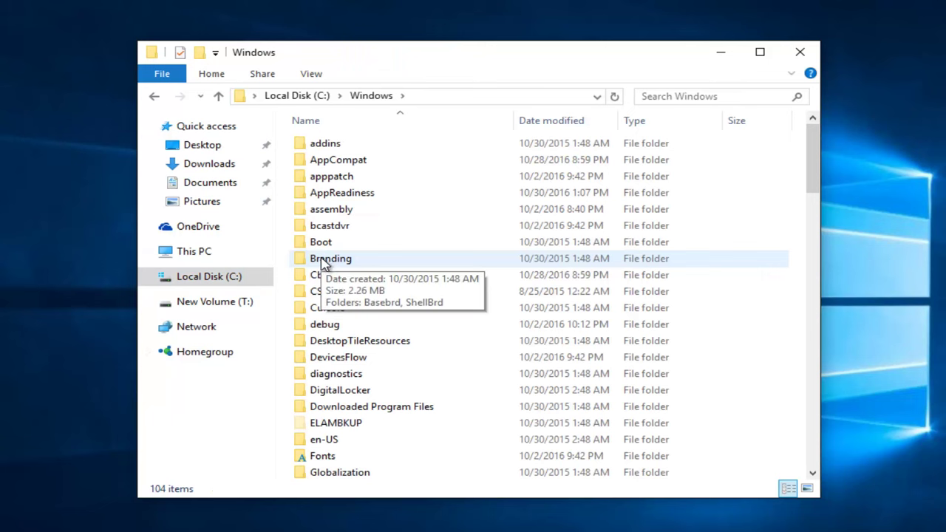
scroll(343, 254, down, 11)
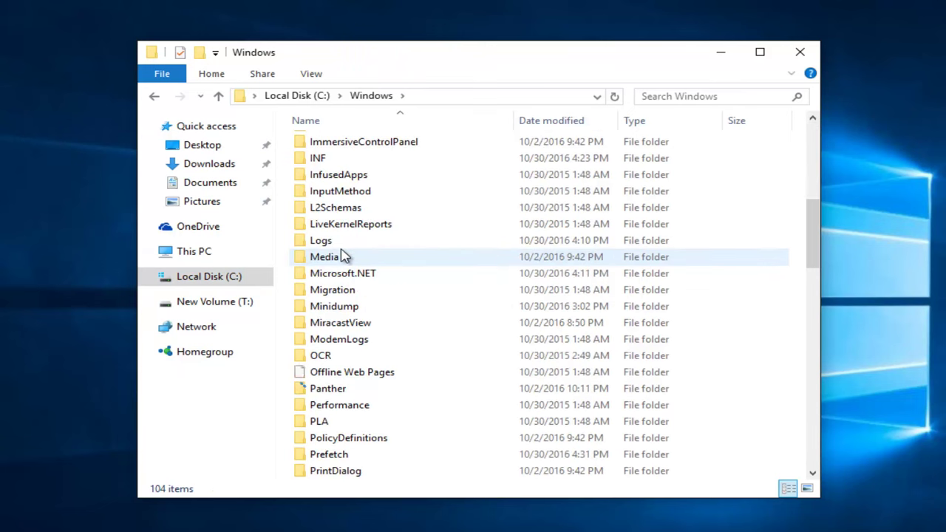
scroll(343, 253, down, 5)
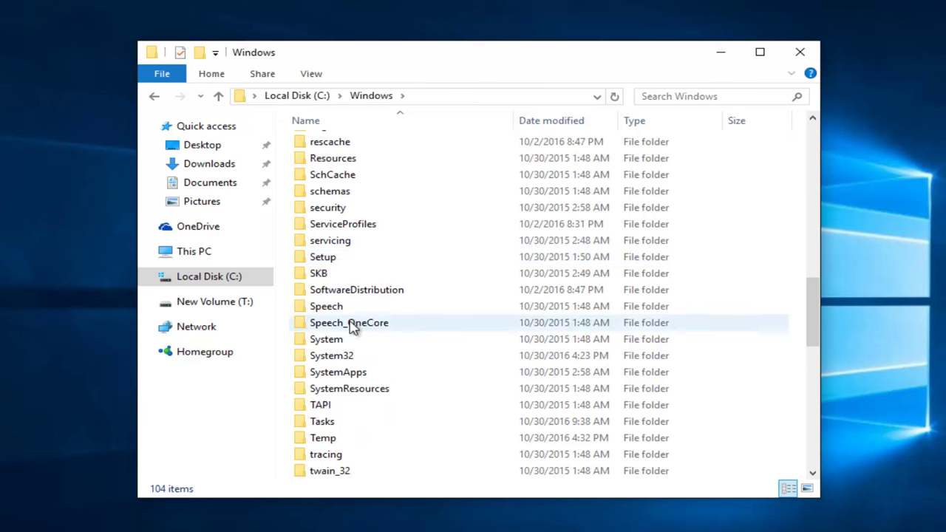
double_click(327, 357)
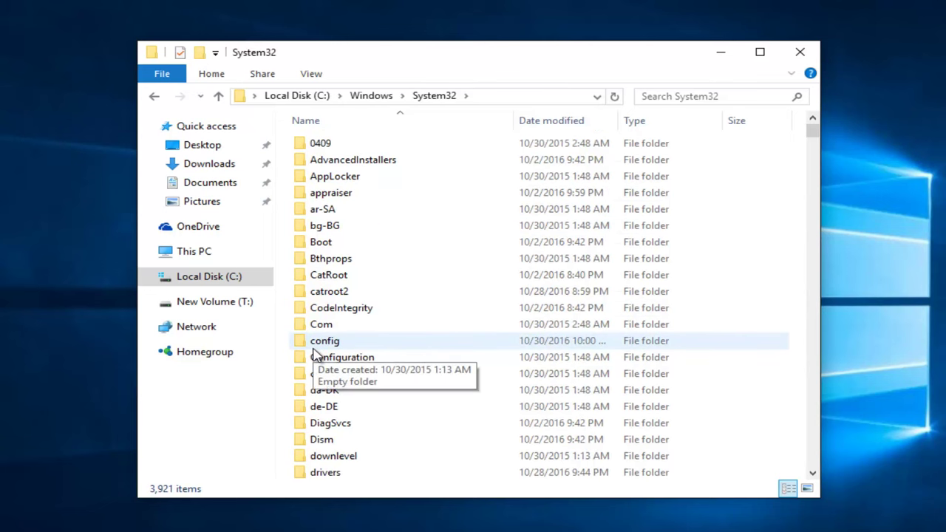
scroll(383, 308, down, 12)
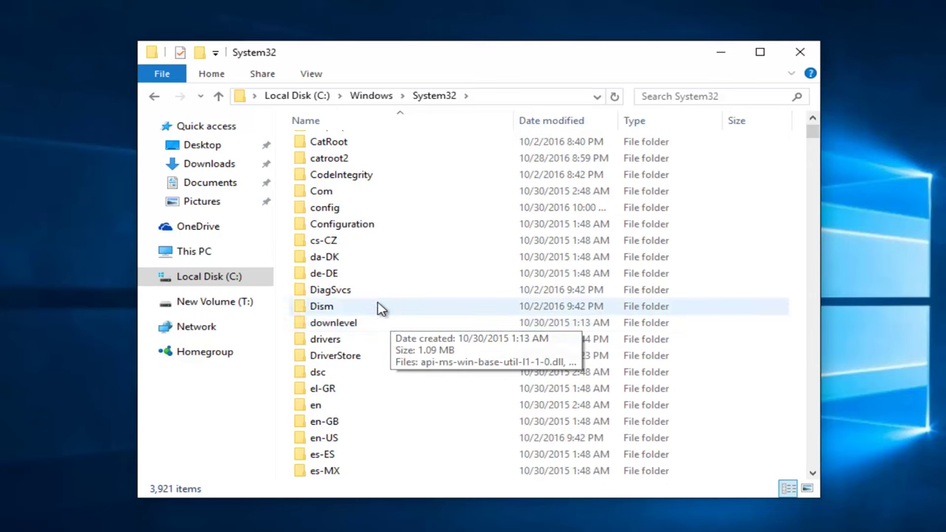
scroll(380, 301, down, 8)
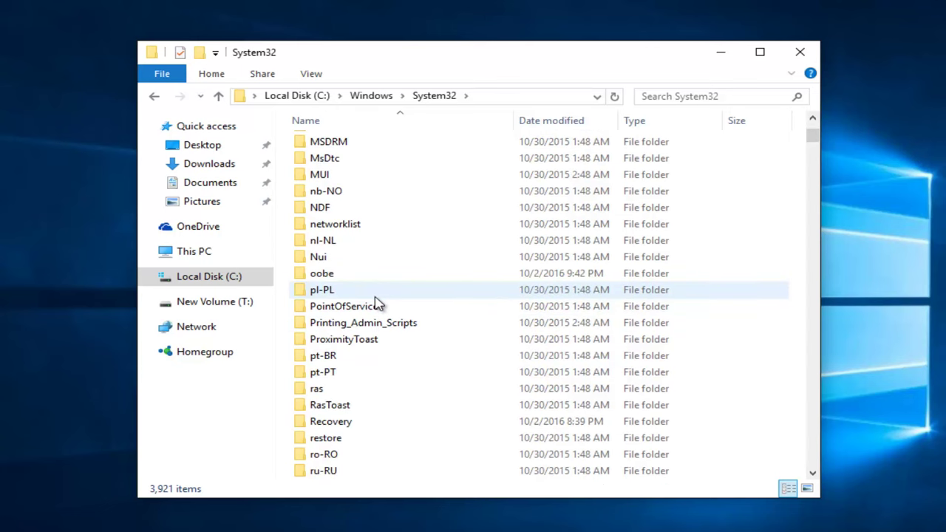
scroll(378, 297, down, 5)
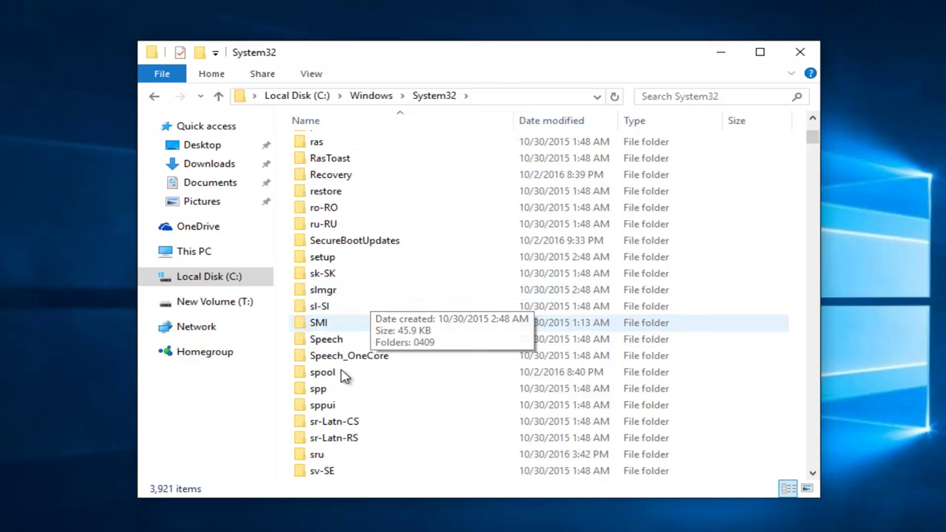
double_click(321, 374)
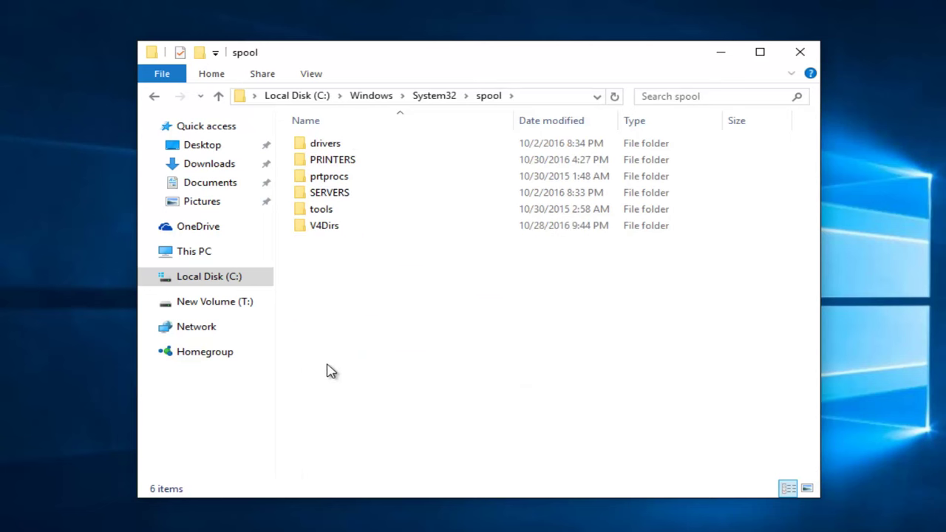
Step: Open PRINTERS, grant folder access, and delete all four stuck print job files
click(337, 160)
double_click(338, 159)
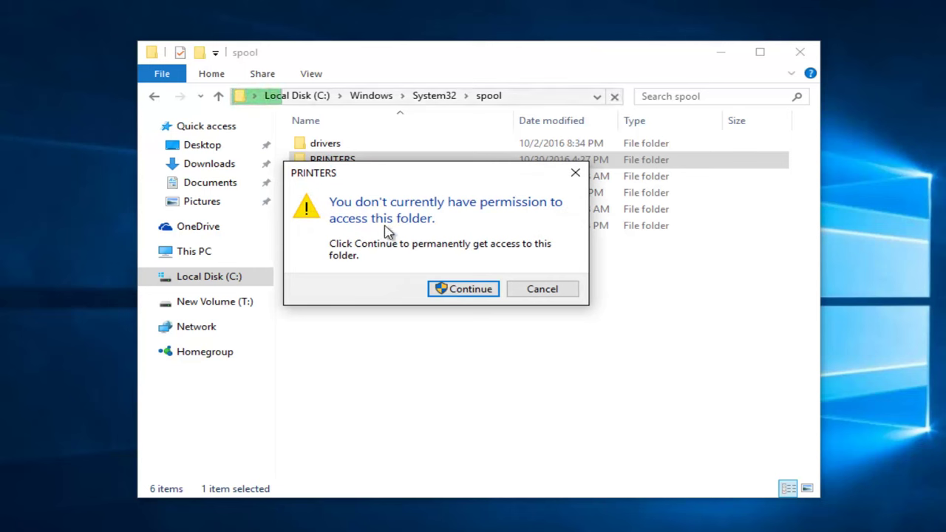
click(467, 288)
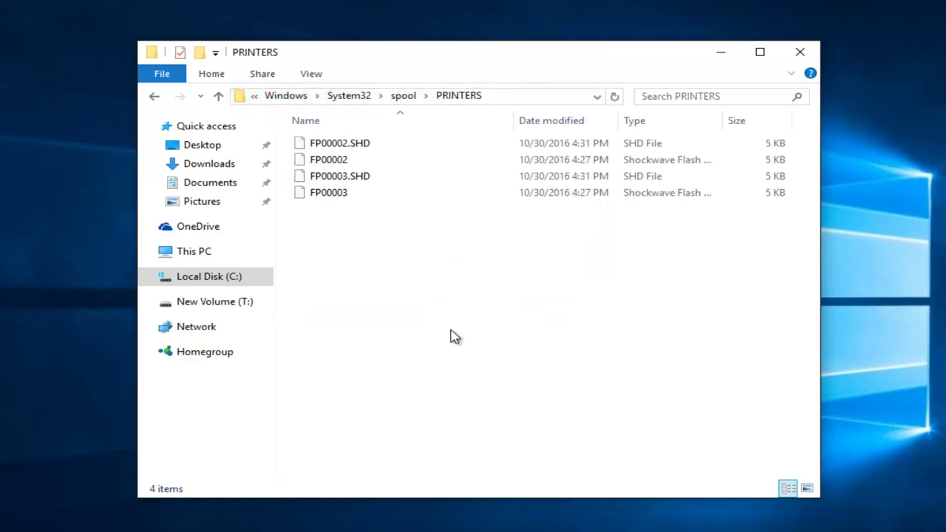
drag(452, 334, 341, 133)
drag(481, 342, 281, 142)
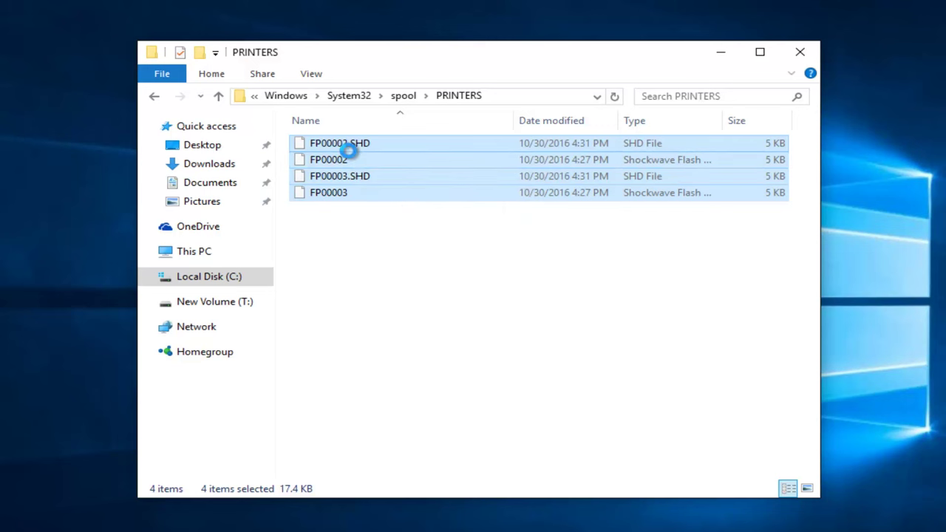
right_click(367, 193)
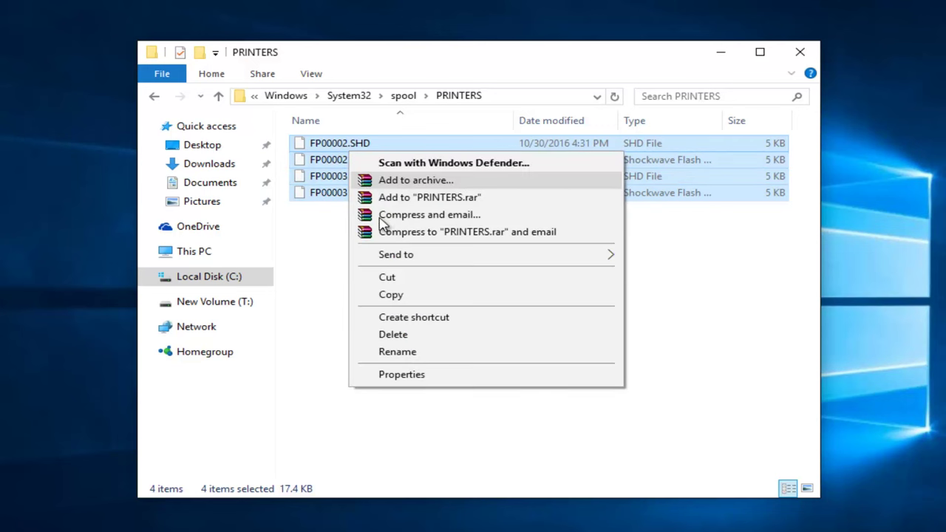
click(392, 334)
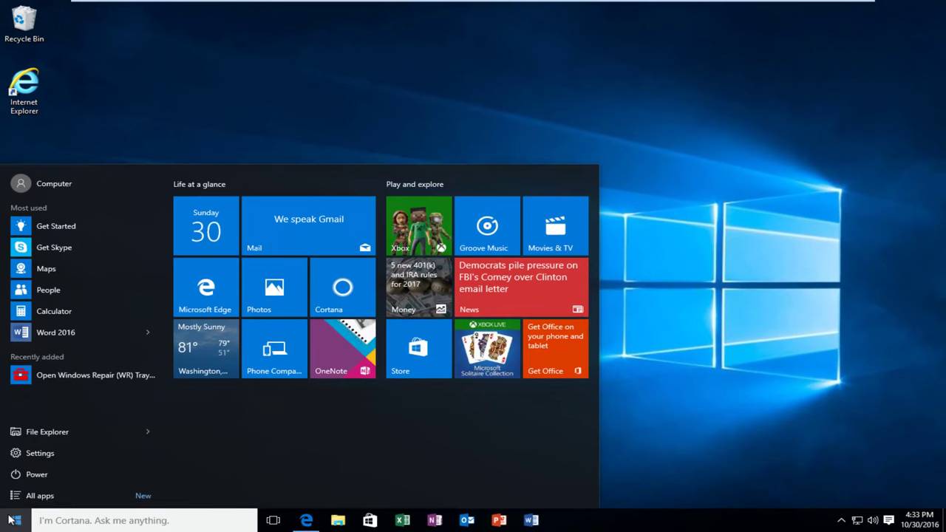
Step: Reopen Services from Start search and start the Print Spooler service again
text(p)
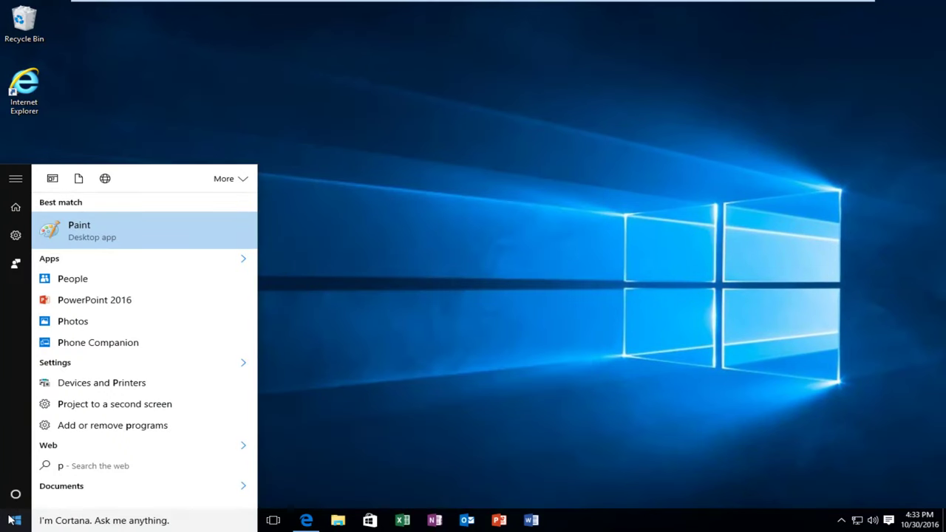
text(services)
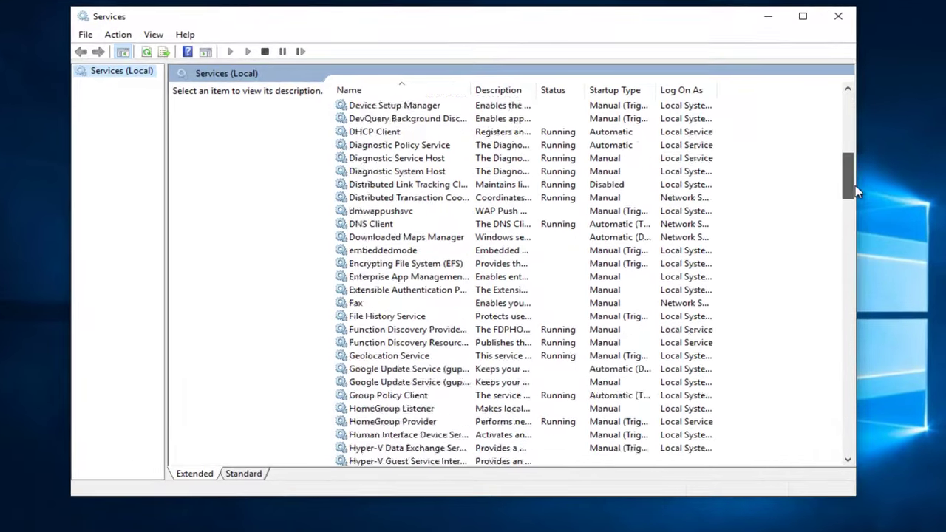
drag(856, 190, 816, 284)
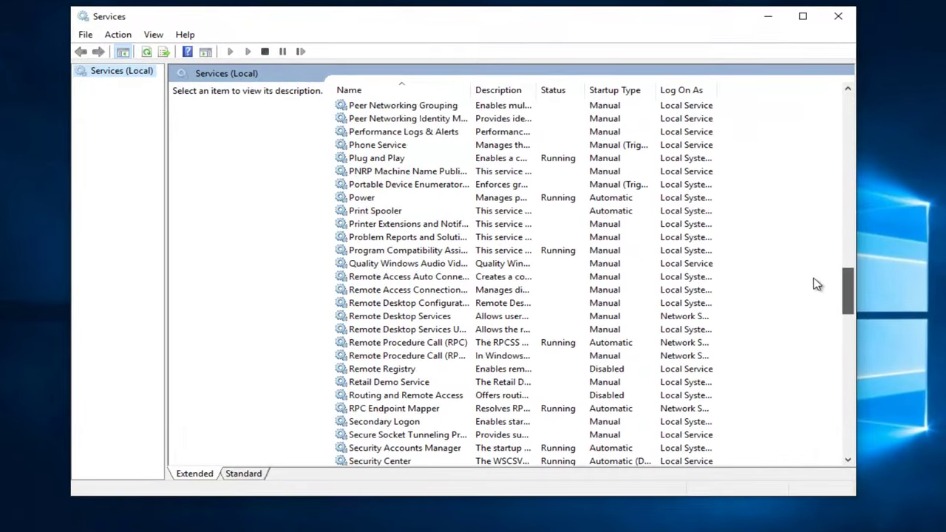
click(367, 213)
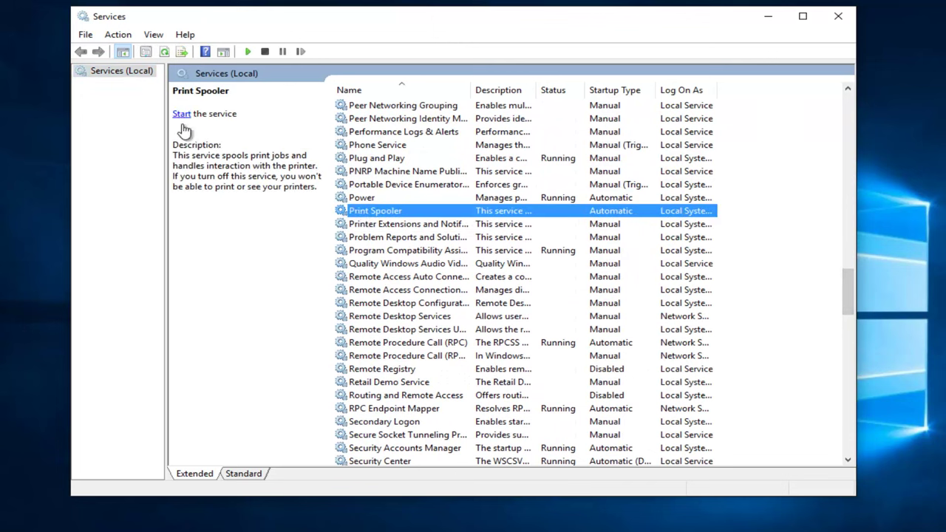
right_click(359, 212)
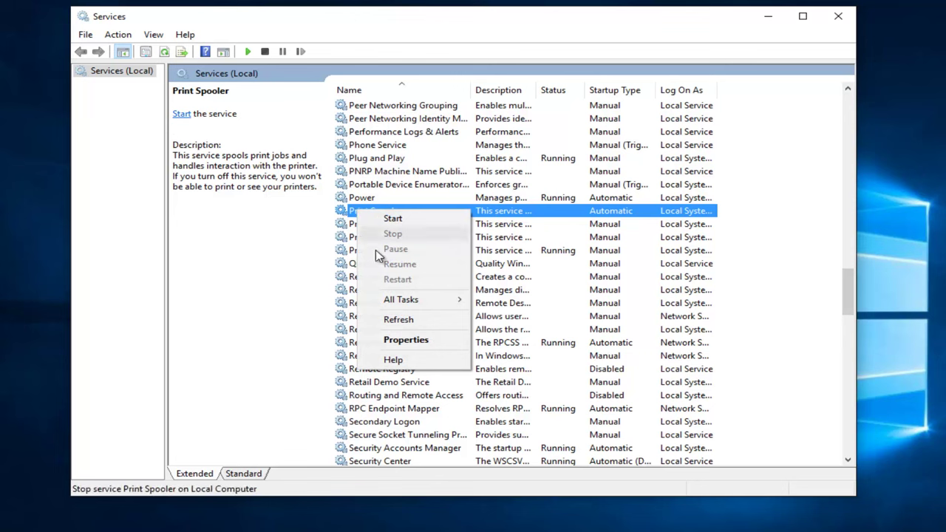
click(180, 115)
click(181, 114)
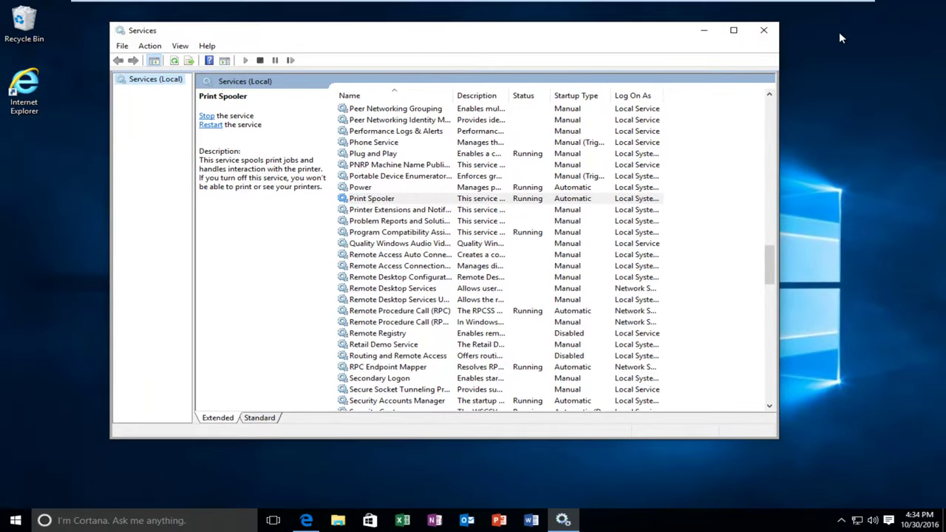
Step: Close the Services console, leaving Print Spooler running and the desktop showing
click(764, 33)
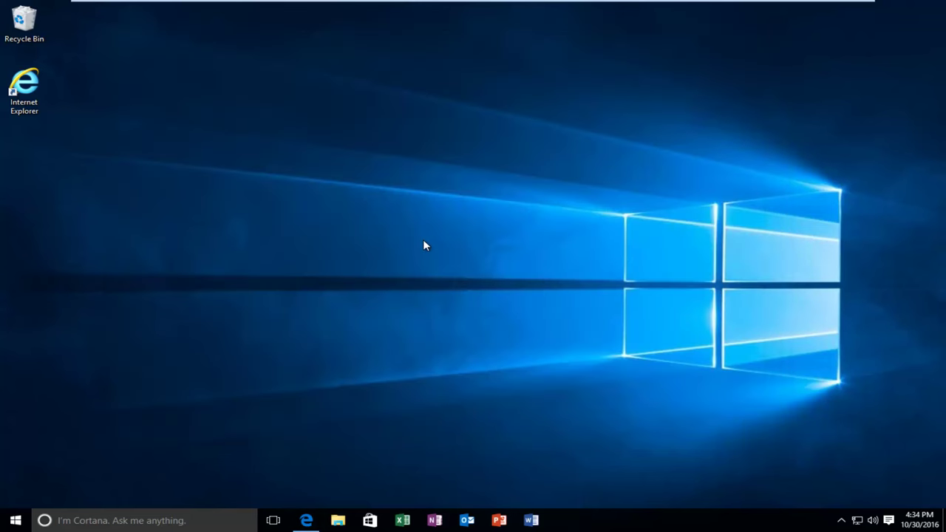